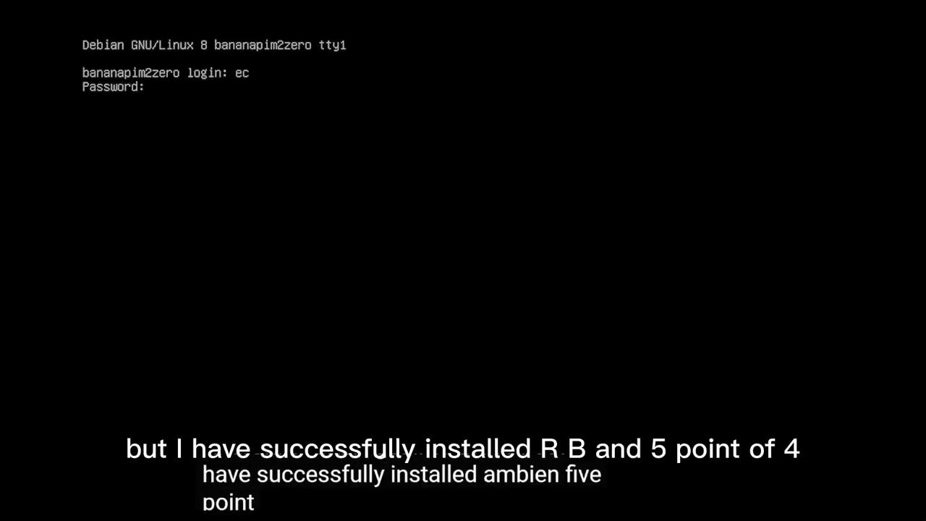
- Log in to the bananapim2zero console by submitting the account password
key(Return)
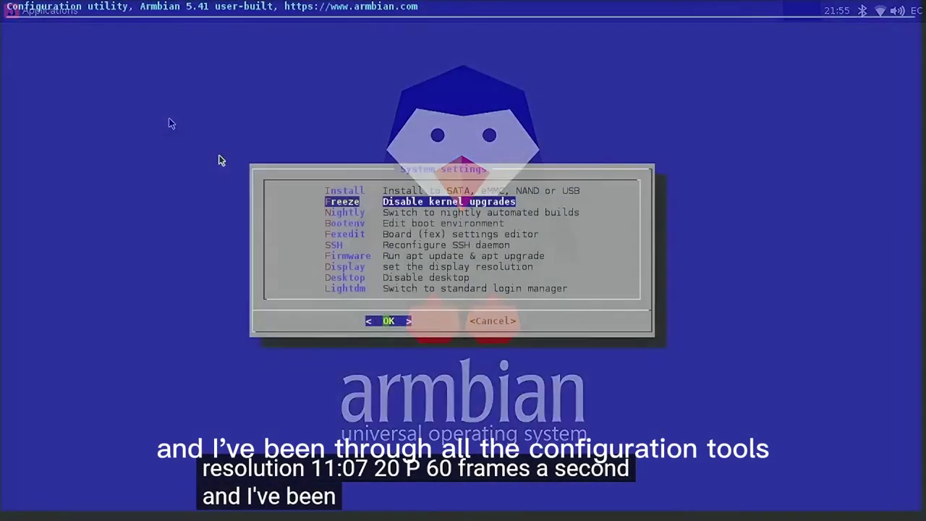
- Open the display resolution option in the Armbian system settings
key(Down)
key(Down)
key(Down)
key(Down)
key(Down)
key(Down)
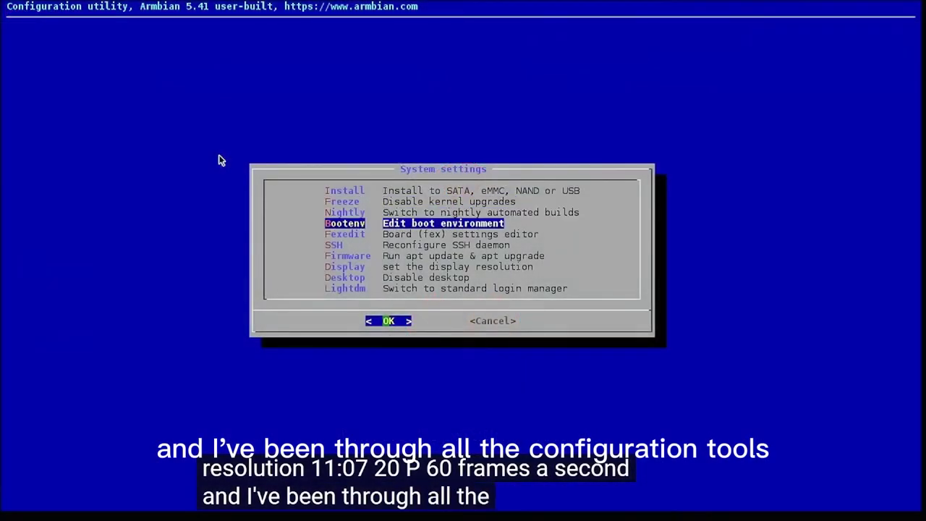
key(Down)
key(Return)
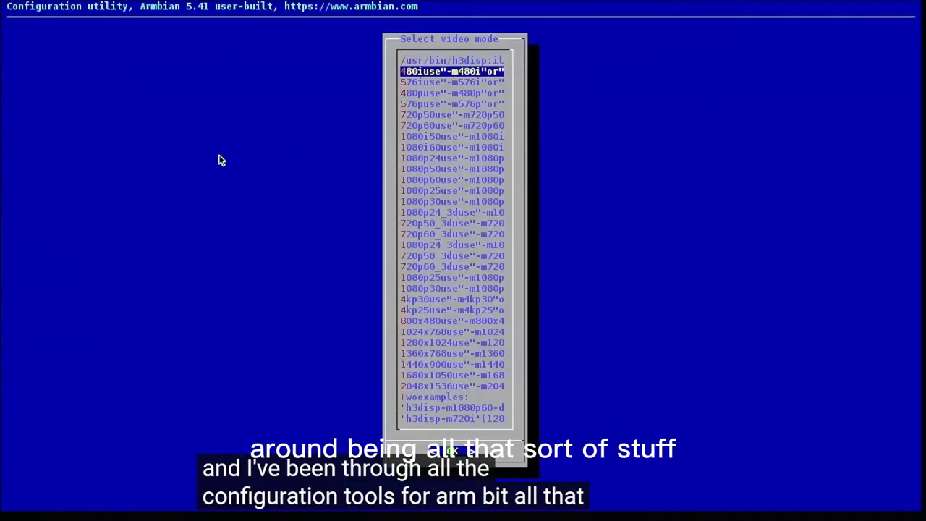
- Choose 1080p50 as the video mode for the display and confirm it
key(Down)
key(Down)
key(Down)
key(Down)
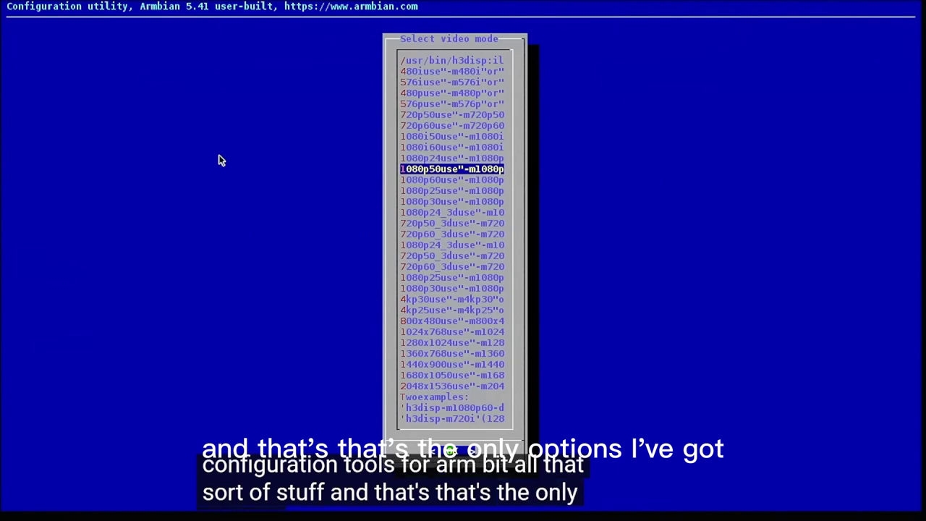
key(Return)
key(Return)
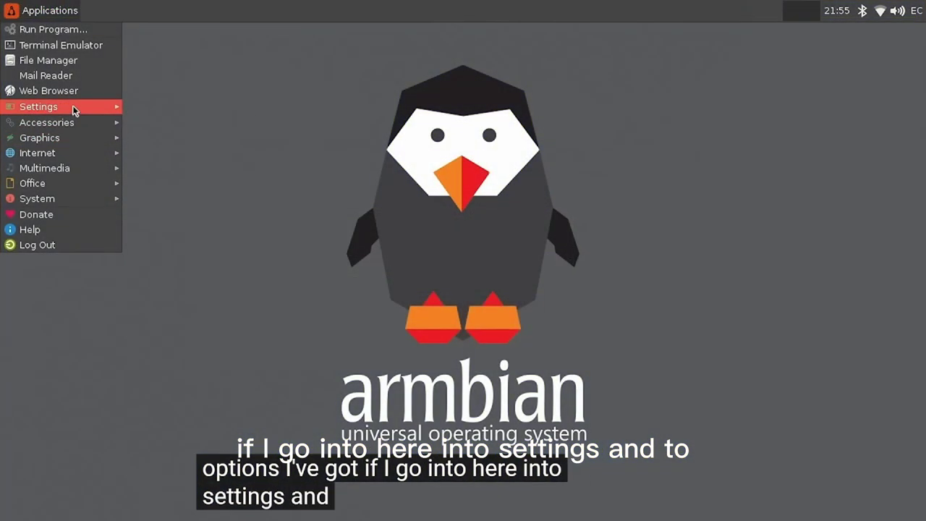
- Check which resolutions the desktop's Display settings offer and close the dialog
mouse_move(82, 111)
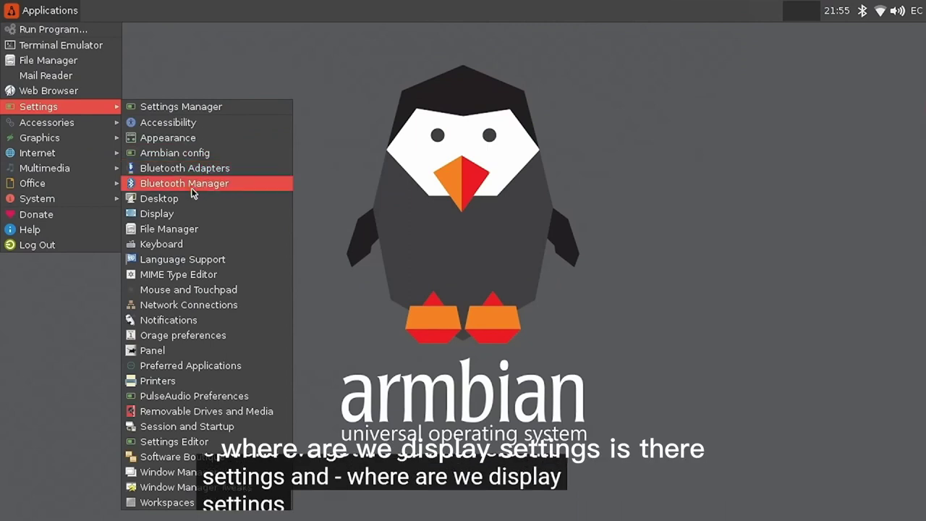
click(185, 214)
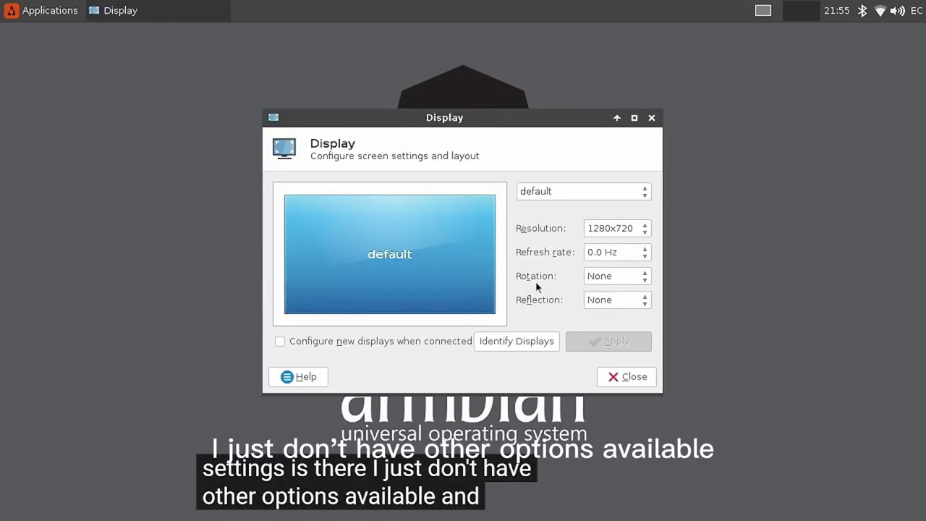
click(634, 230)
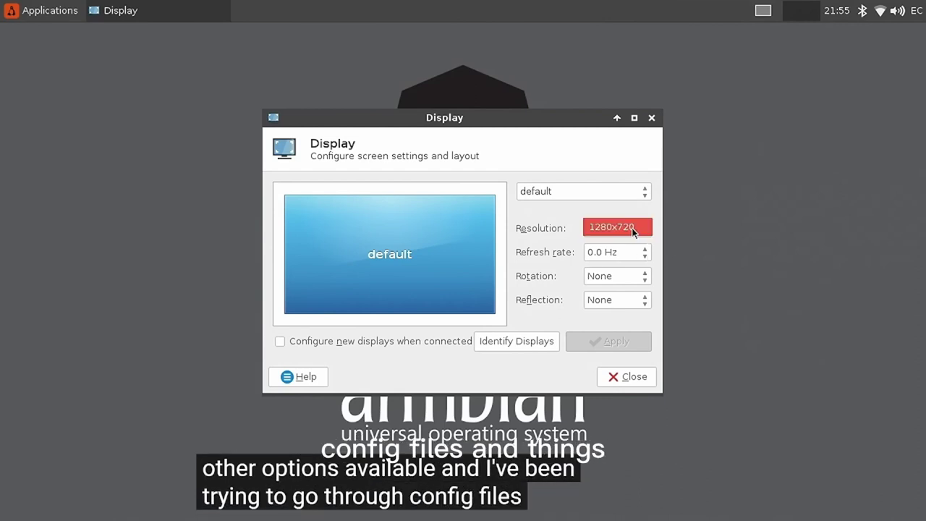
click(650, 118)
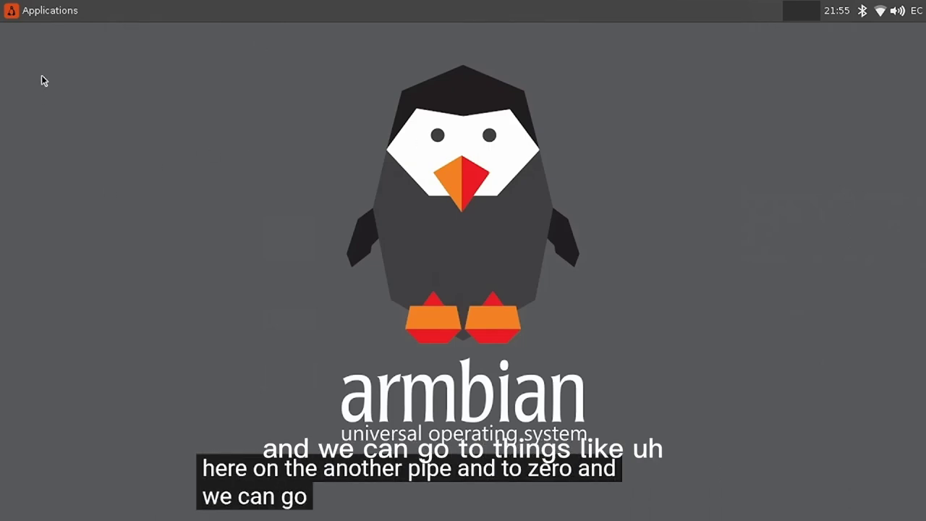
- Open a blank LibreOffice Writer document and enter the text "Hello"
click(13, 11)
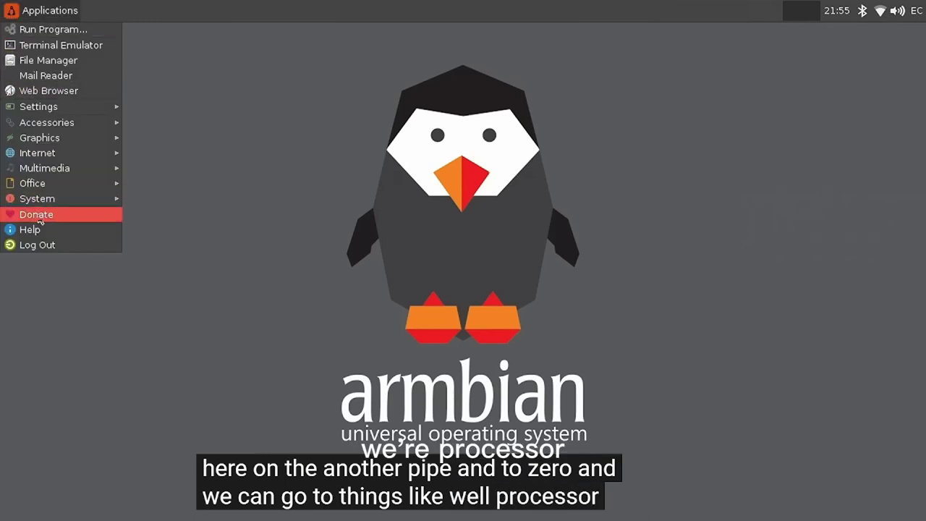
mouse_move(52, 188)
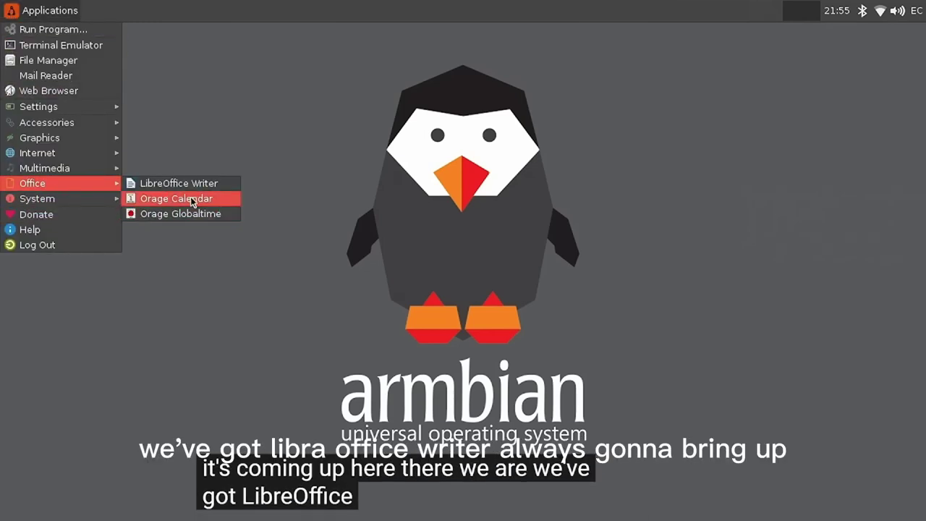
click(209, 184)
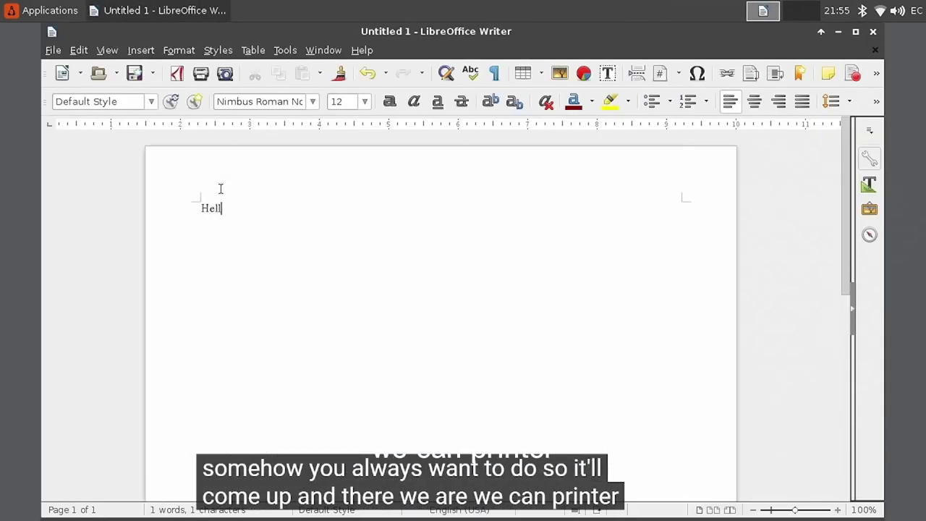
text(o)
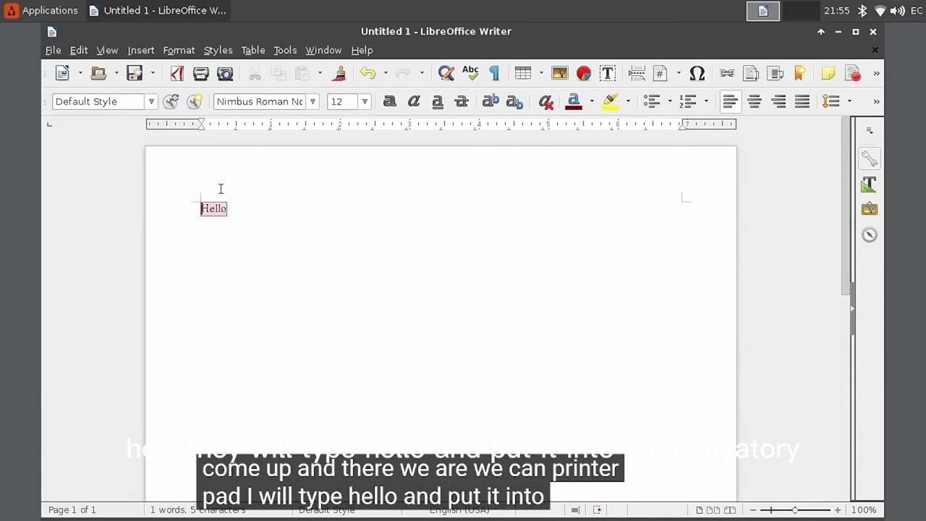
- Set the word "Hello" to font size 96 and close the document without saving it
key(shift+End)
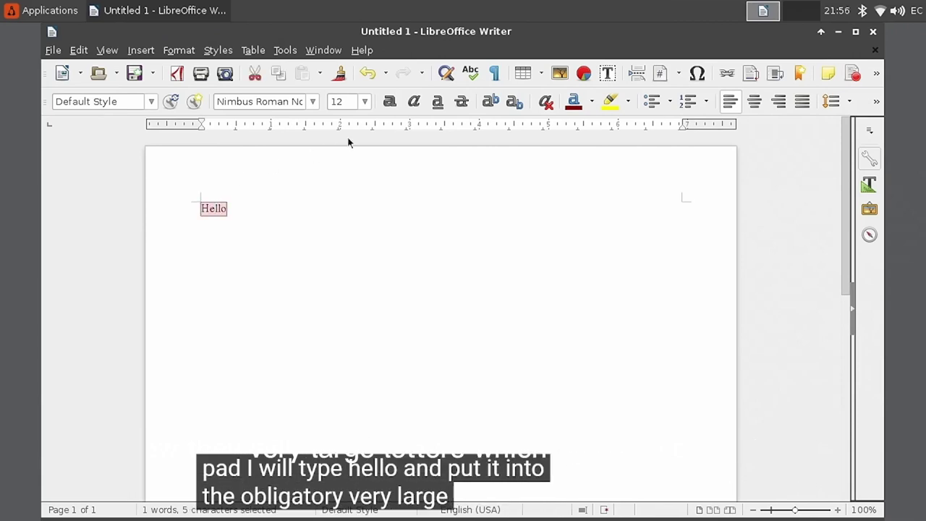
click(367, 102)
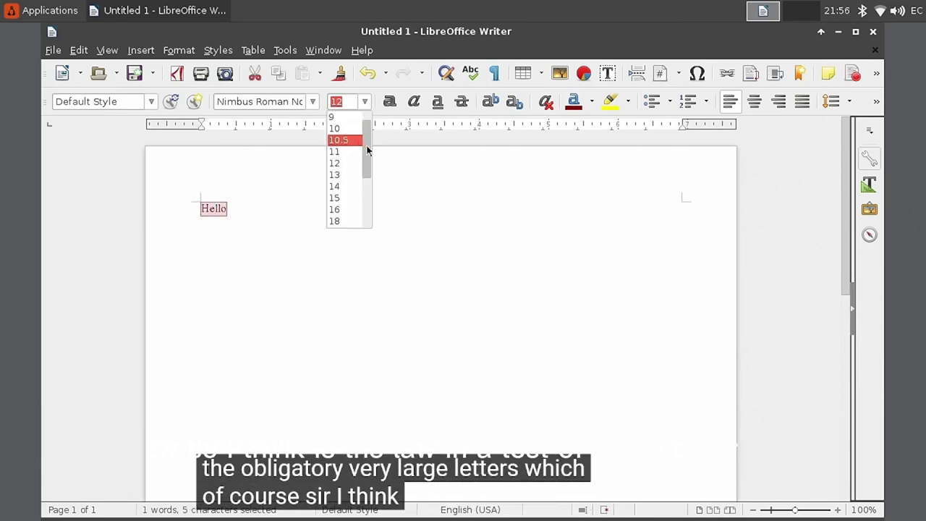
drag(363, 167, 362, 201)
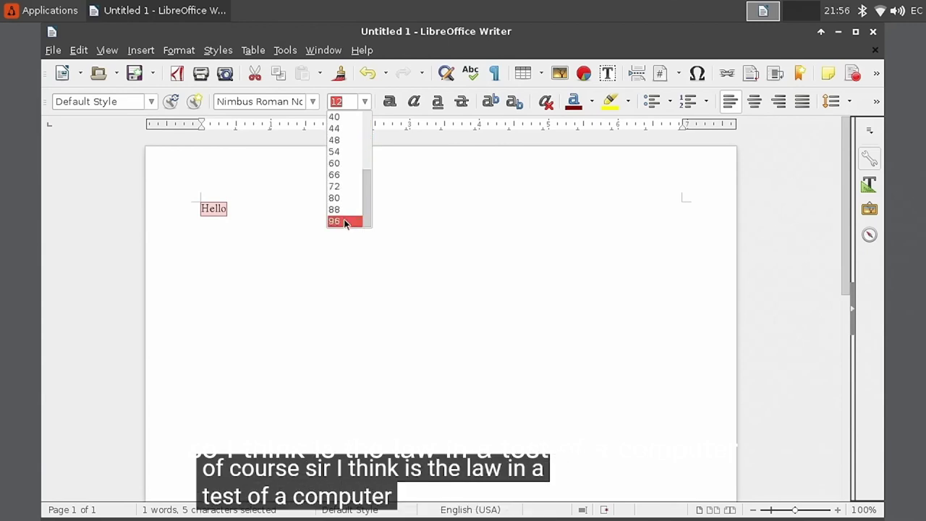
click(343, 220)
click(433, 329)
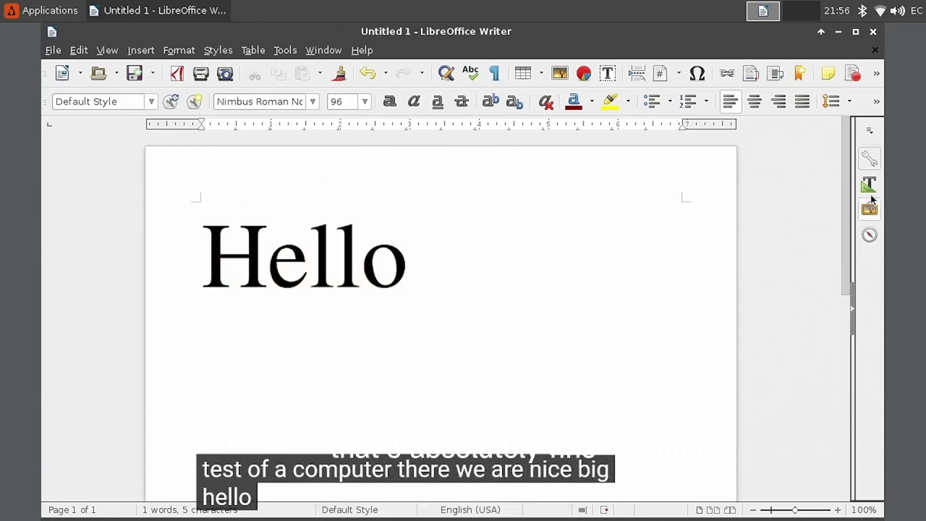
click(873, 31)
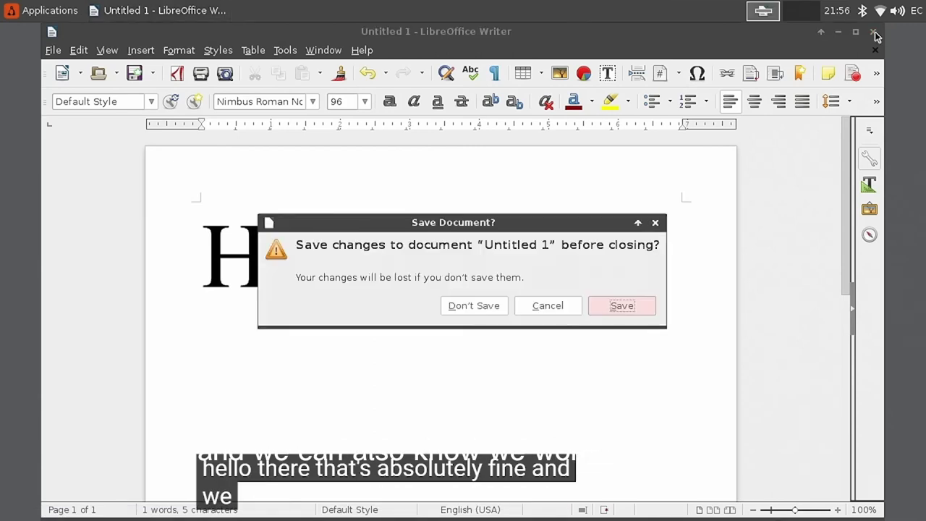
click(473, 306)
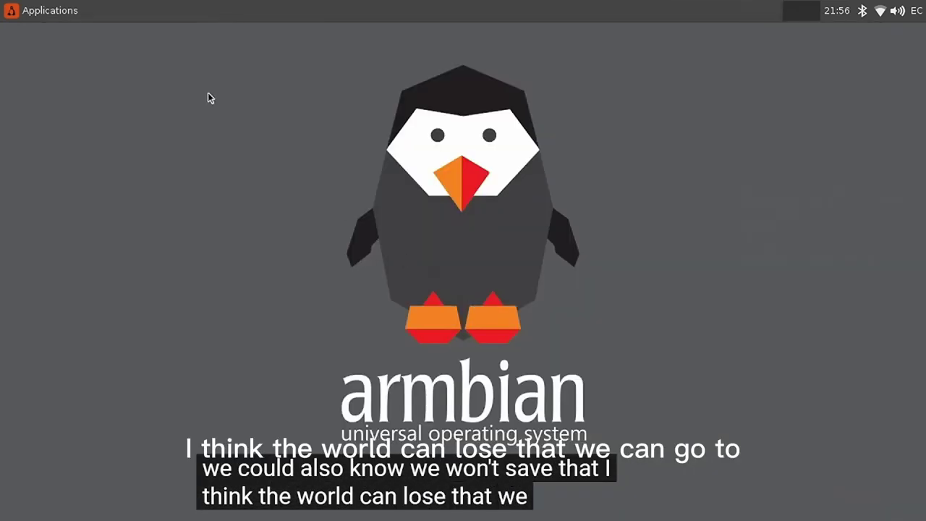
- Launch the Chromium web browser and open the bookmarked ExplainingComputers site
click(9, 9)
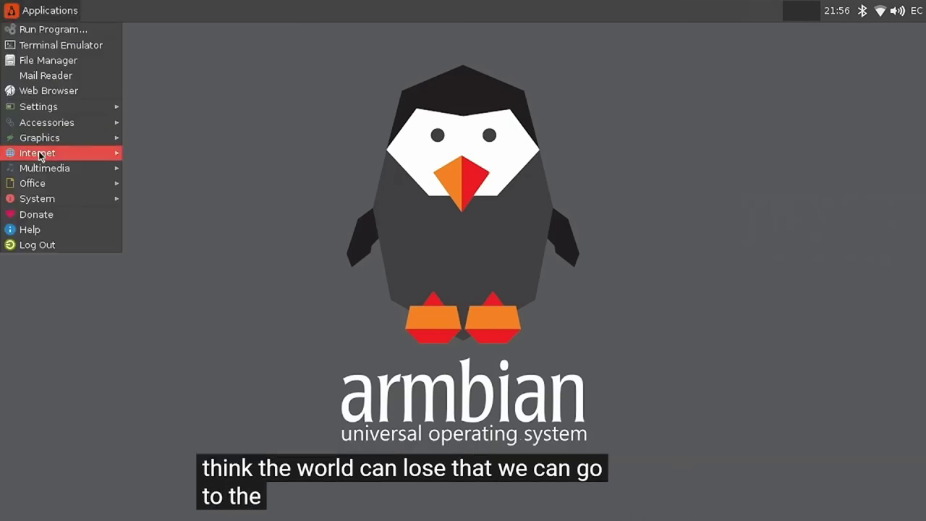
mouse_move(58, 154)
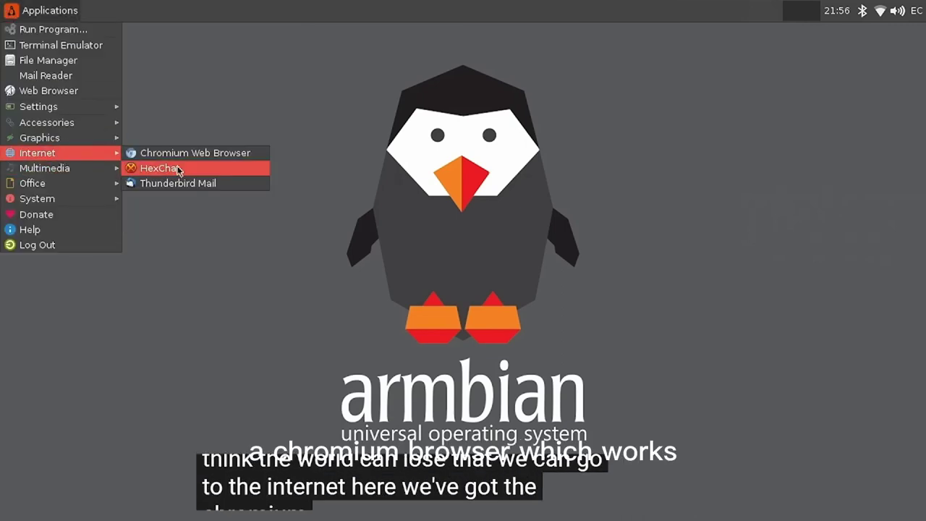
click(214, 156)
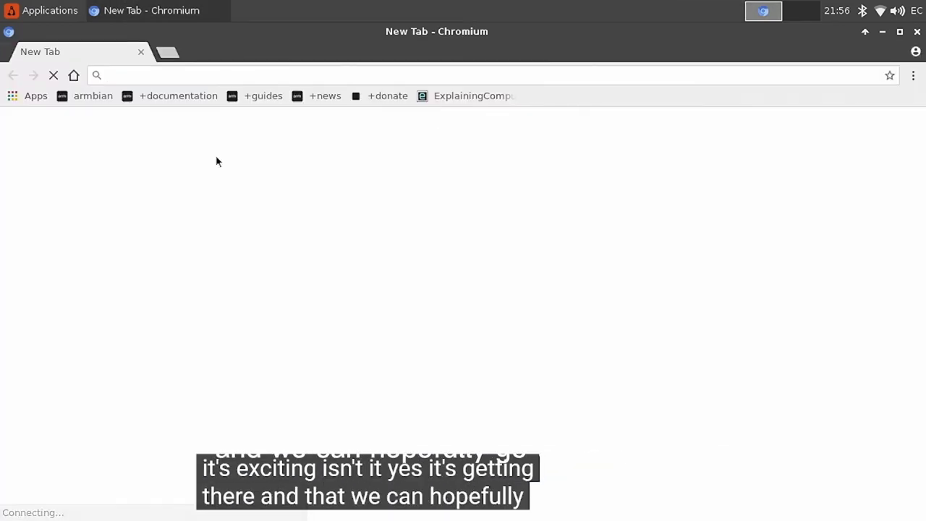
click(469, 96)
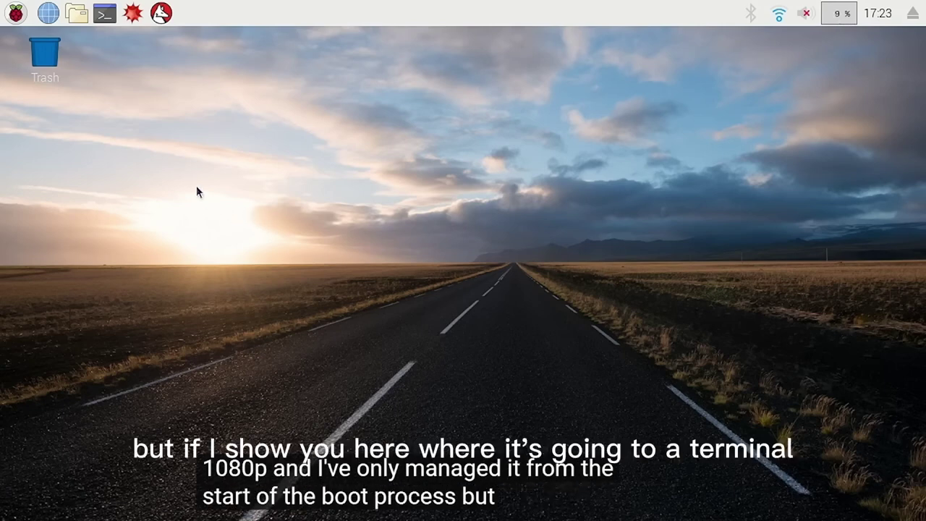
- Open a terminal on the Raspbian desktop and start IDLE with the command sudo idle
click(104, 13)
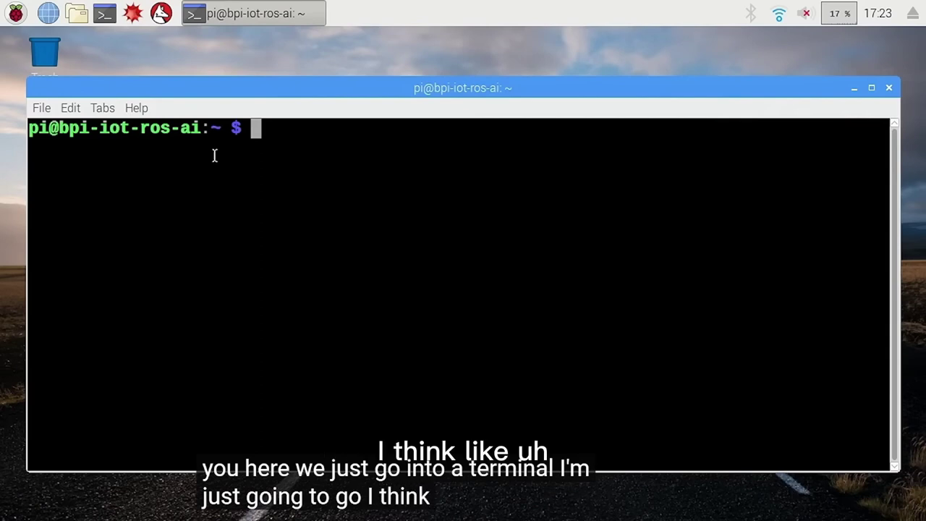
key(Up)
key(Up)
key(Up)
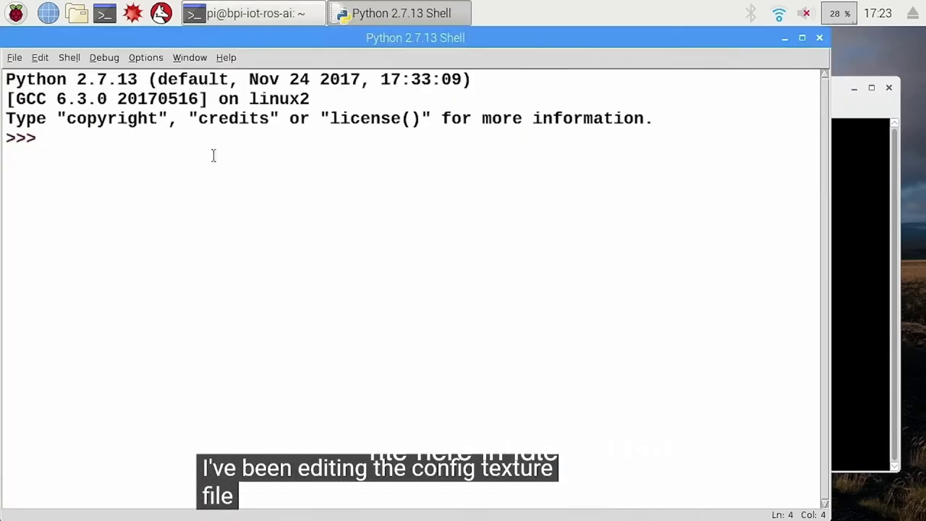
- Open the recently used file /boot/config.txt in IDLE
click(16, 59)
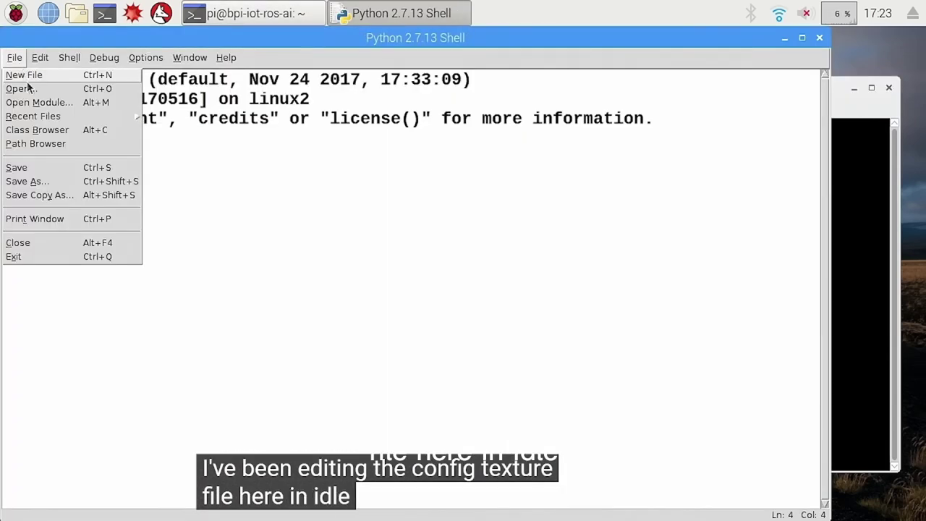
mouse_move(72, 116)
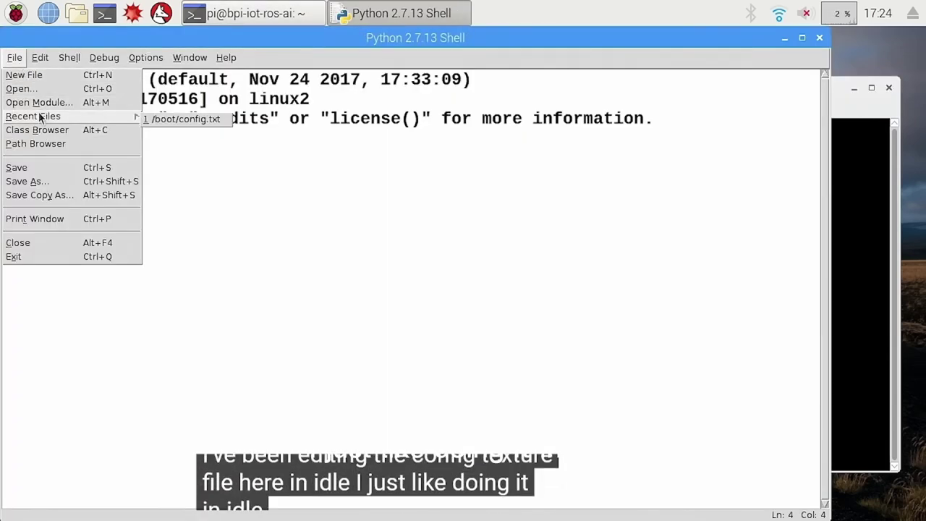
click(164, 119)
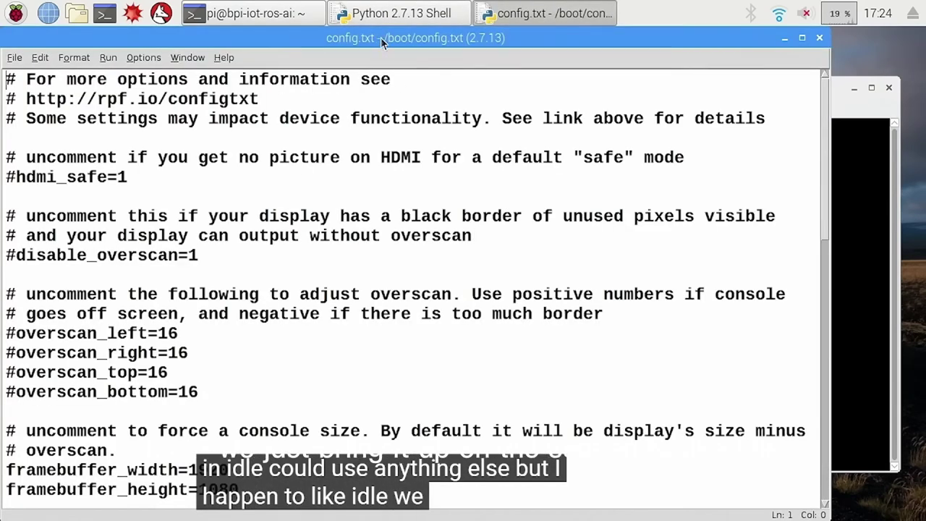
- Examine the framebuffer size and the HDMI group and mode lines in config.txt, and close the file and the Python shell
drag(381, 37, 430, 55)
scroll(345, 260, down, 3)
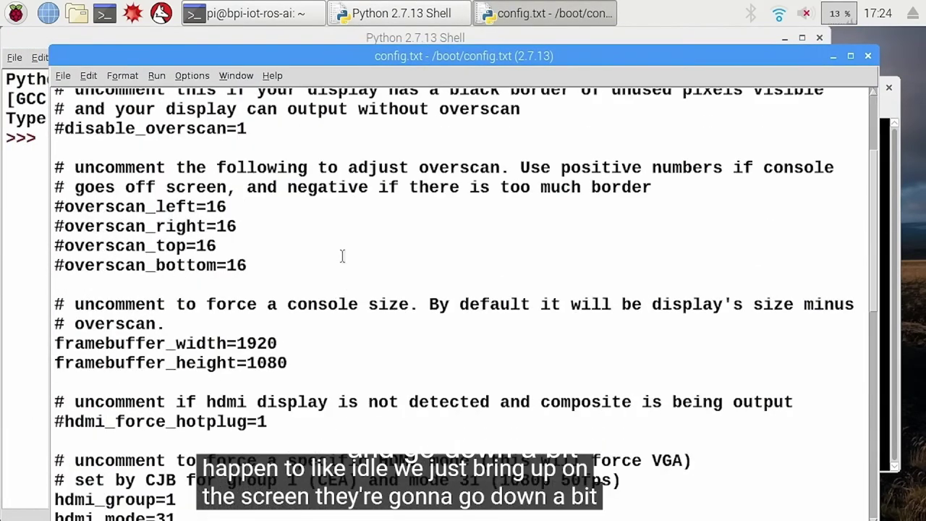
scroll(342, 256, down, 2)
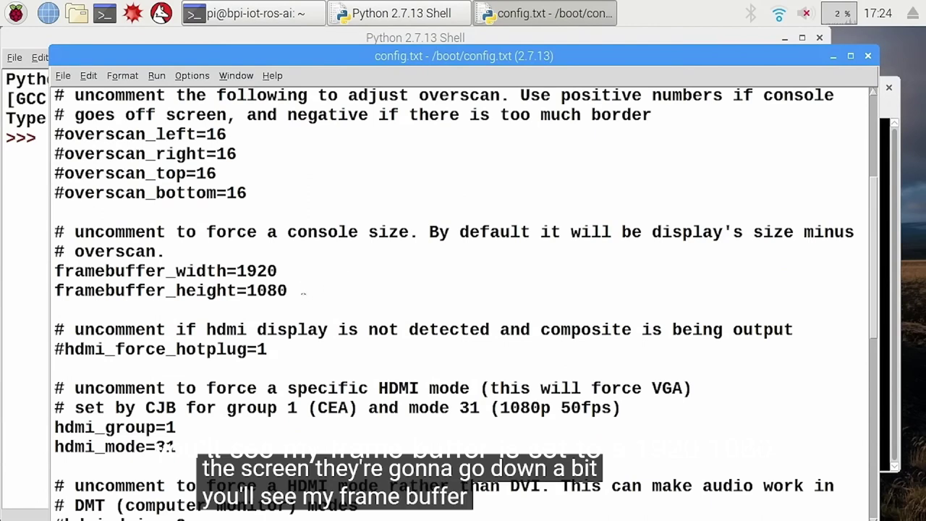
drag(303, 293, 50, 271)
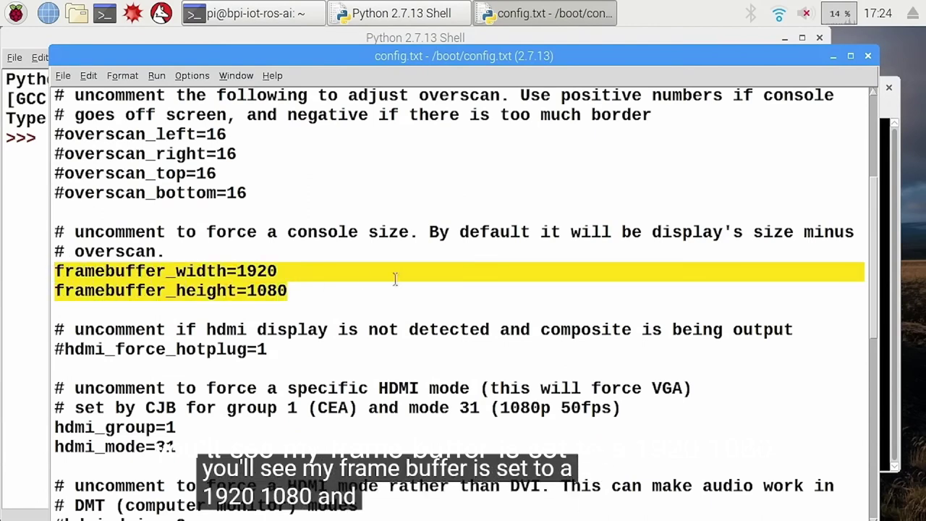
scroll(395, 278, down, 2)
drag(196, 379, 53, 354)
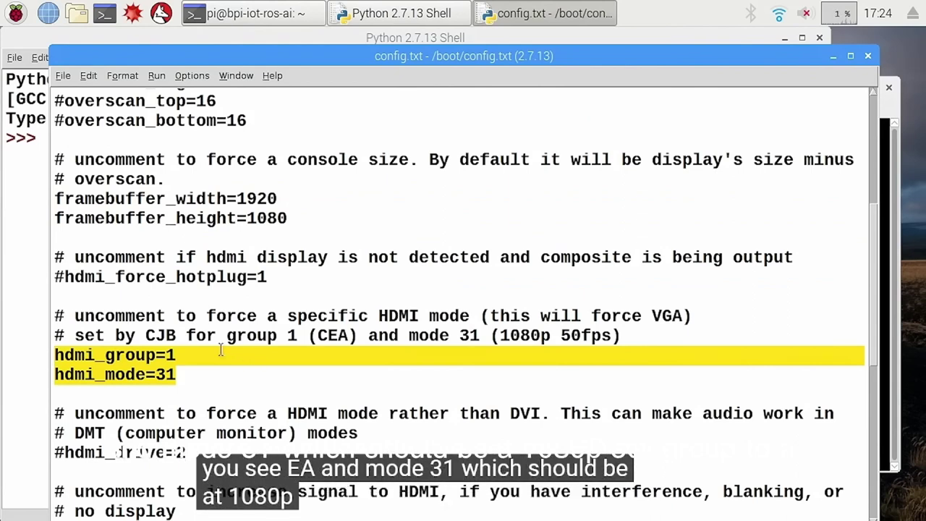
click(867, 56)
click(818, 37)
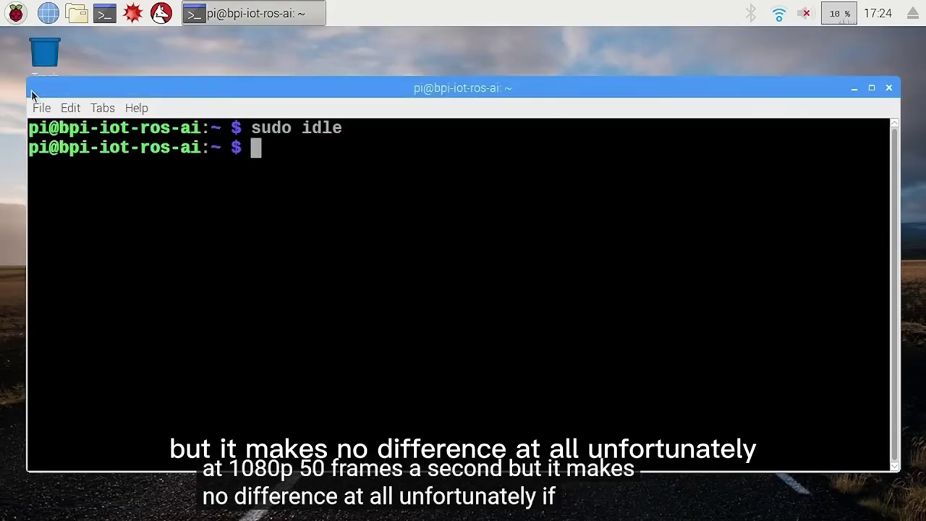
- Check the screen resolution setting in Raspberry Pi Configuration and cancel out without changing anything
click(16, 16)
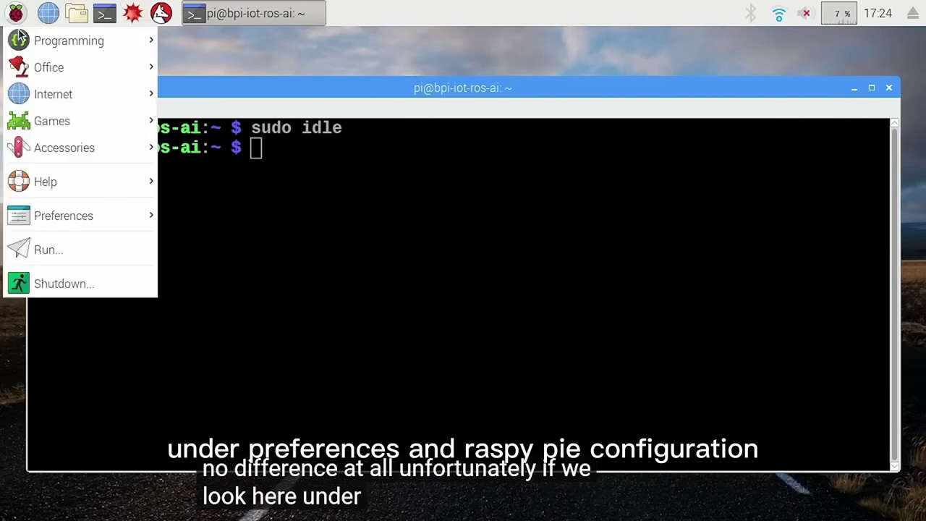
mouse_move(82, 207)
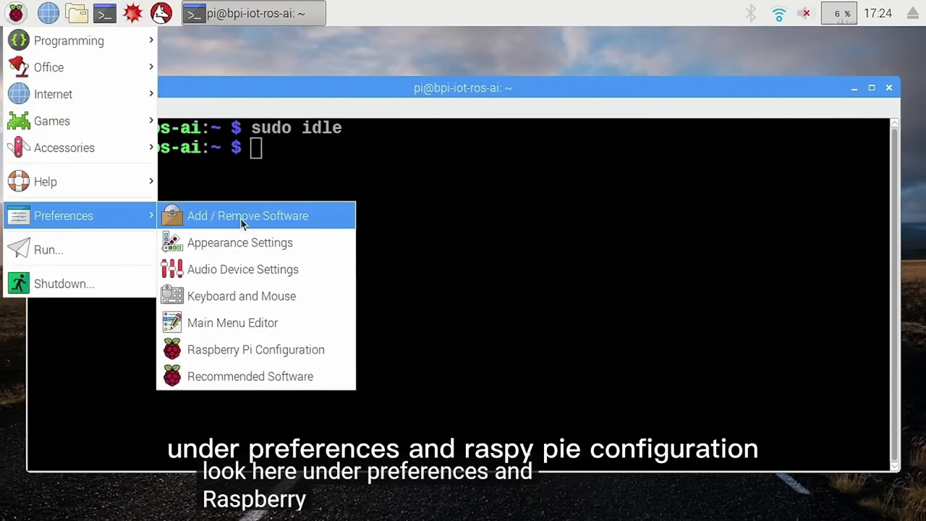
click(280, 347)
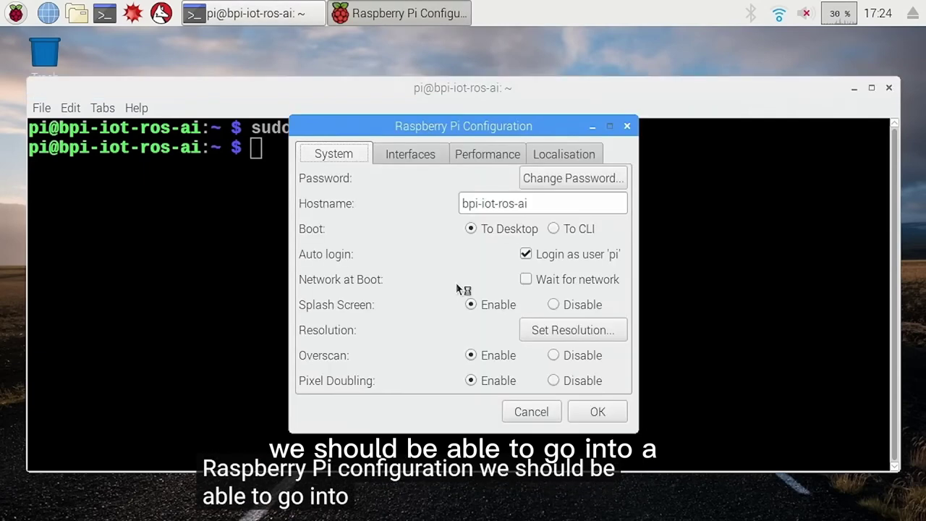
click(552, 332)
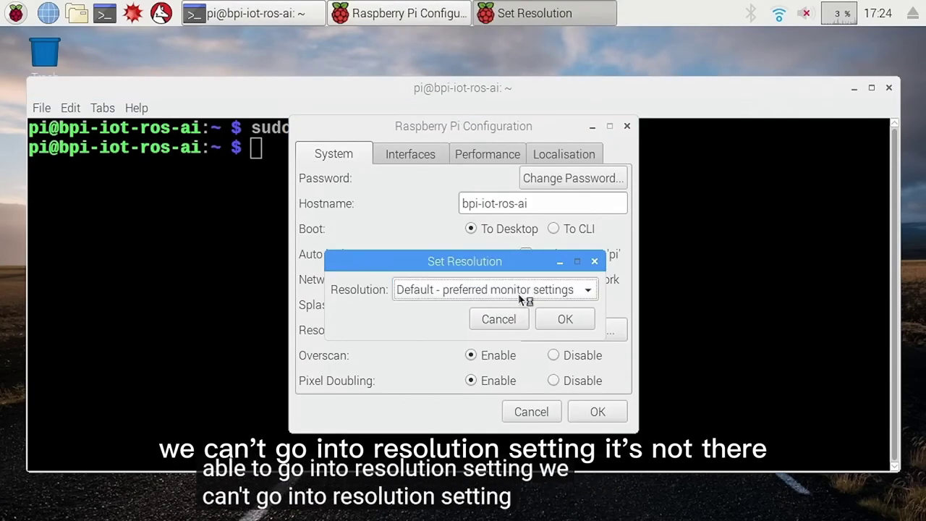
click(510, 322)
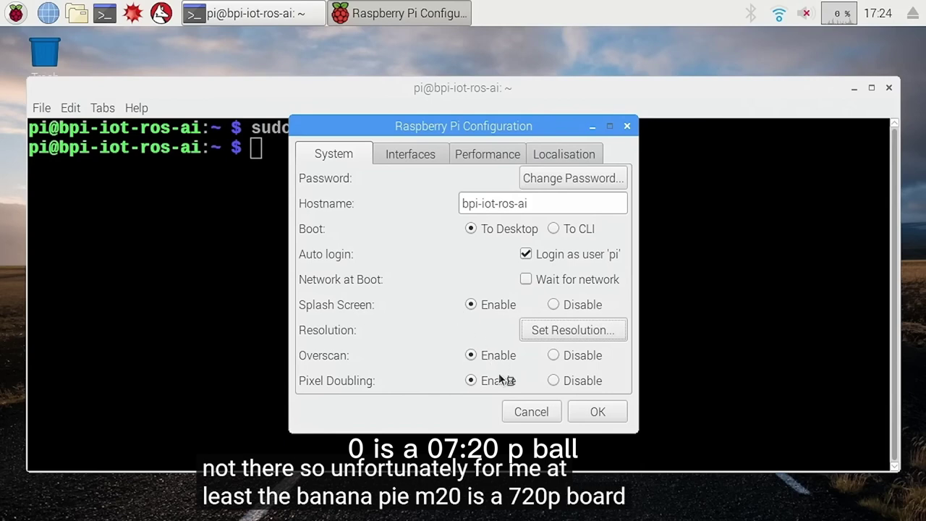
click(521, 413)
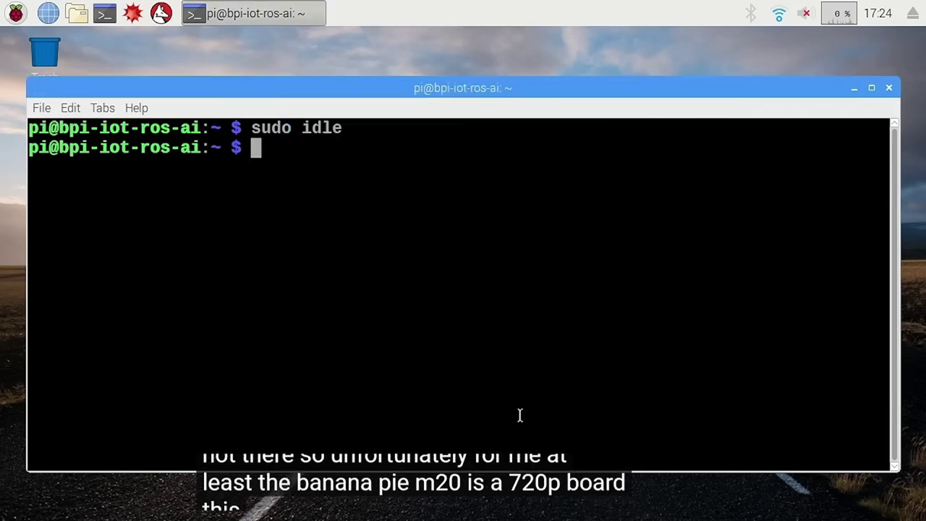
- Minimise the terminal, then check CPU and memory usage in Task Manager and close it
click(854, 88)
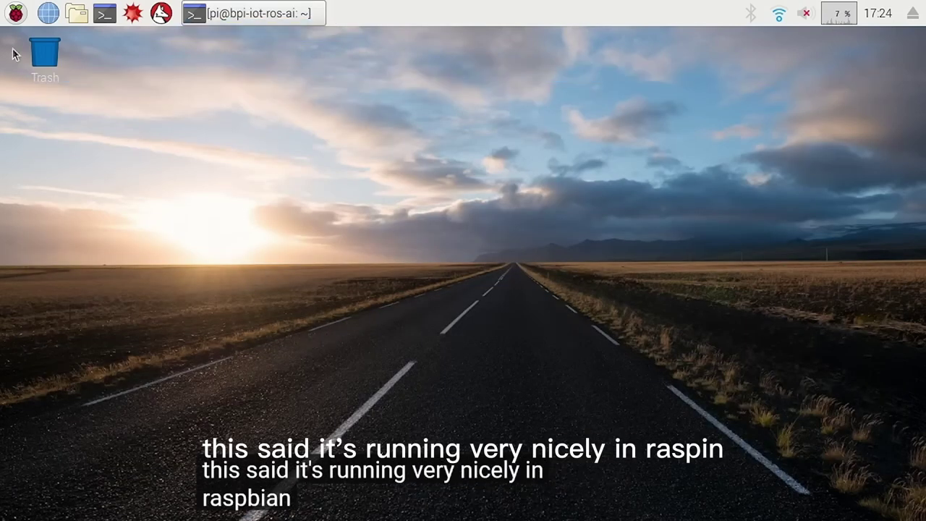
click(15, 13)
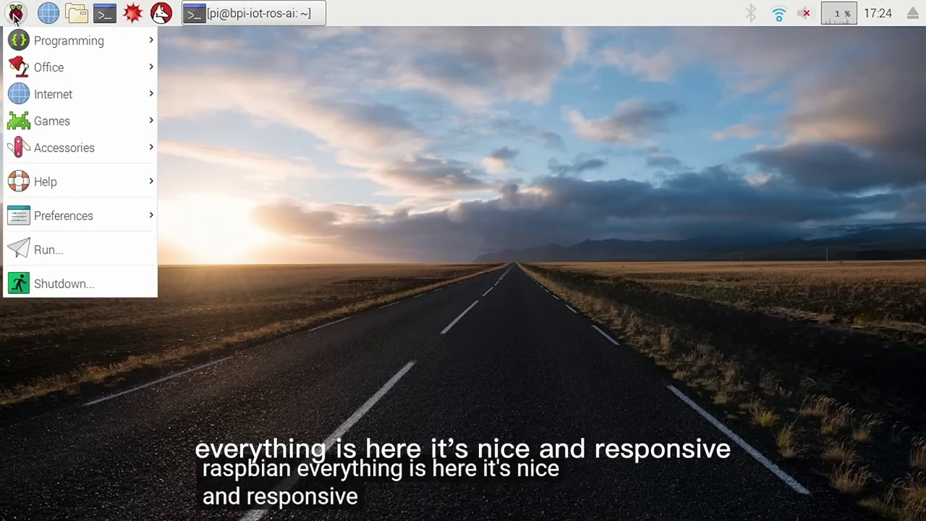
mouse_move(70, 142)
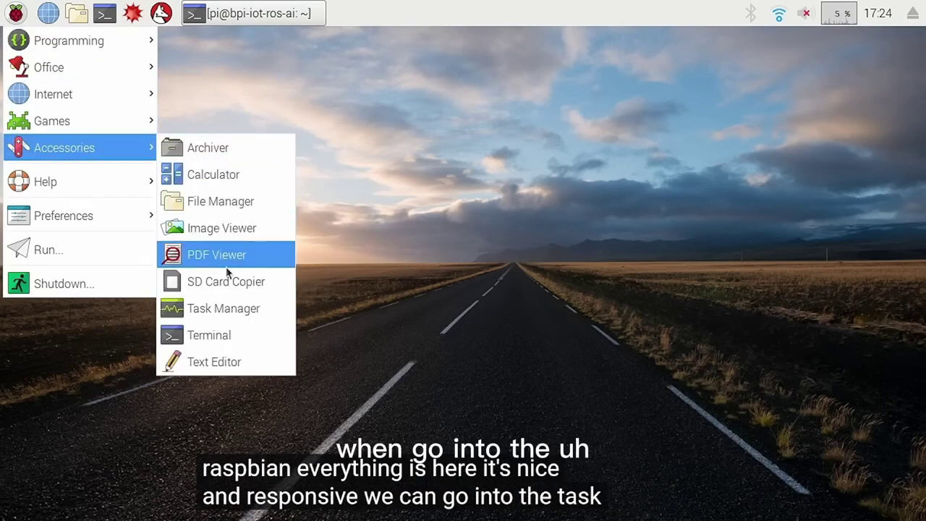
click(225, 308)
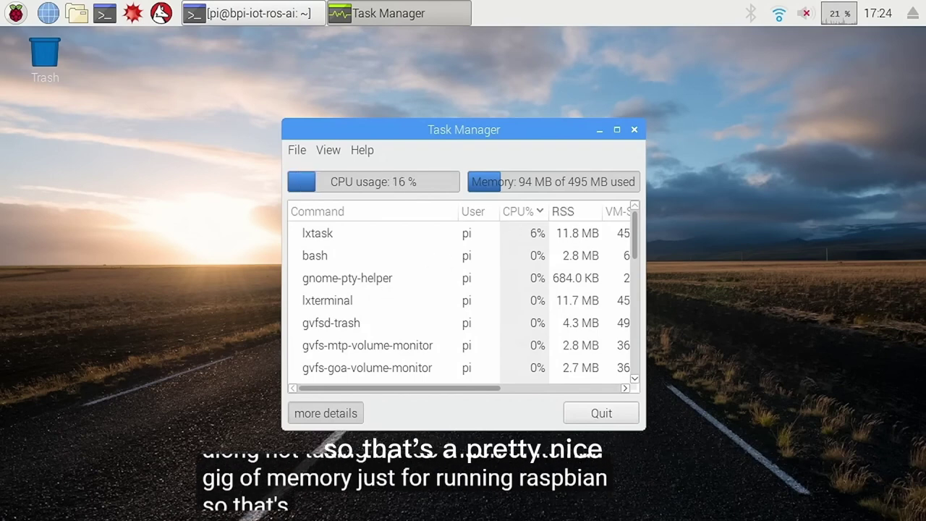
click(633, 130)
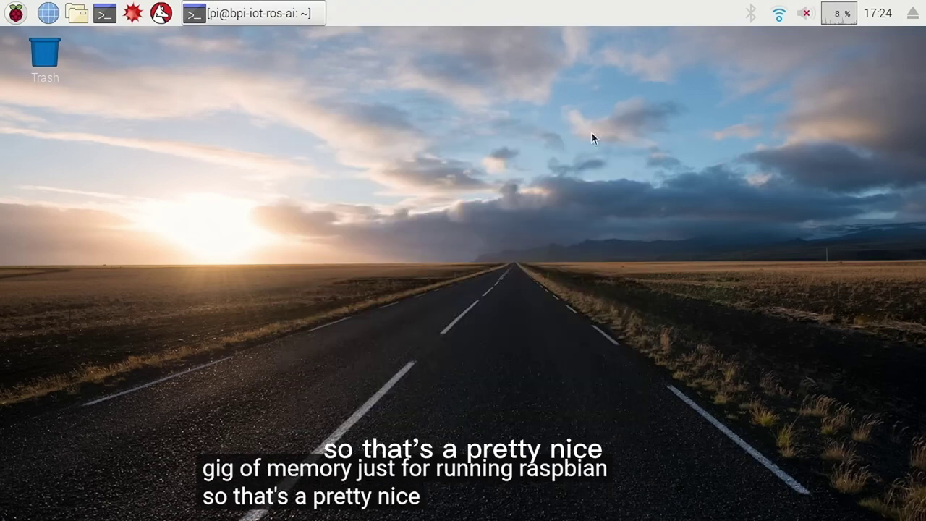
- View the bookmarked ExplainingComputers site in a maximised Chromium window and close the browser
click(9, 16)
mouse_move(58, 123)
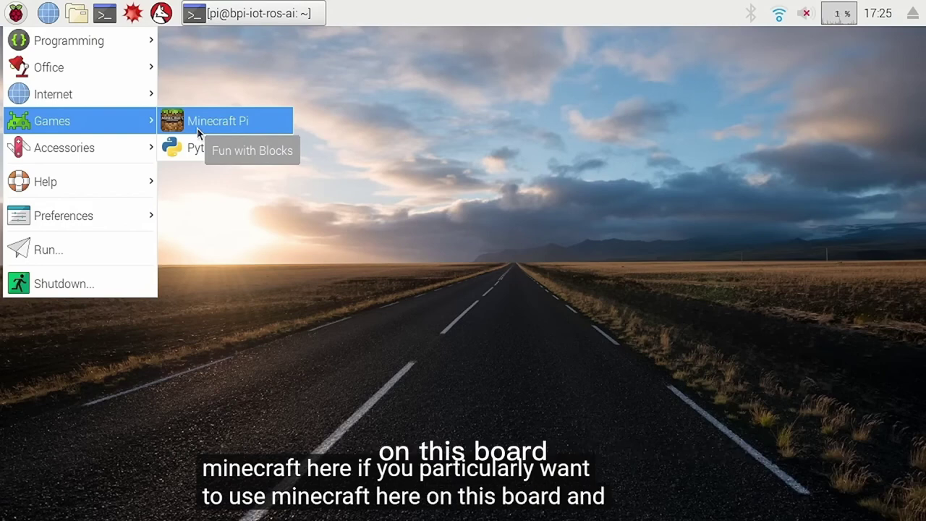
mouse_move(103, 97)
click(202, 96)
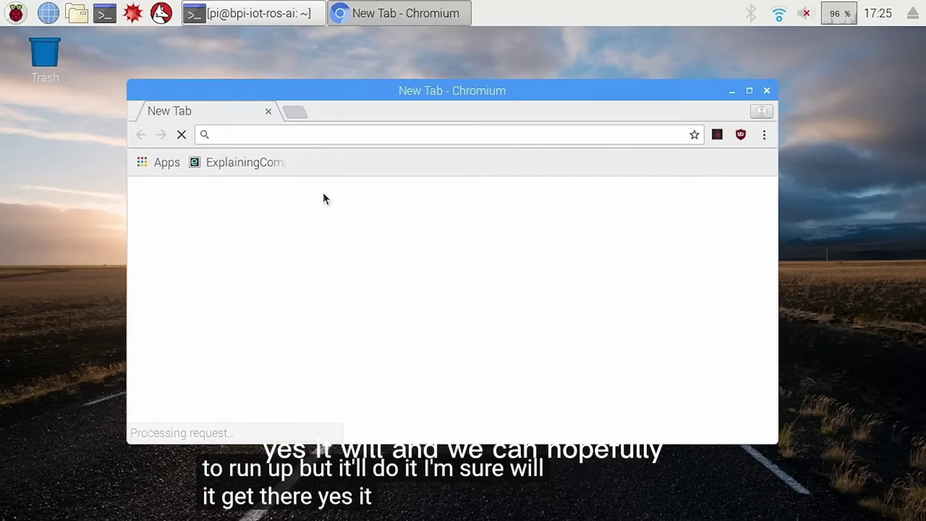
click(266, 163)
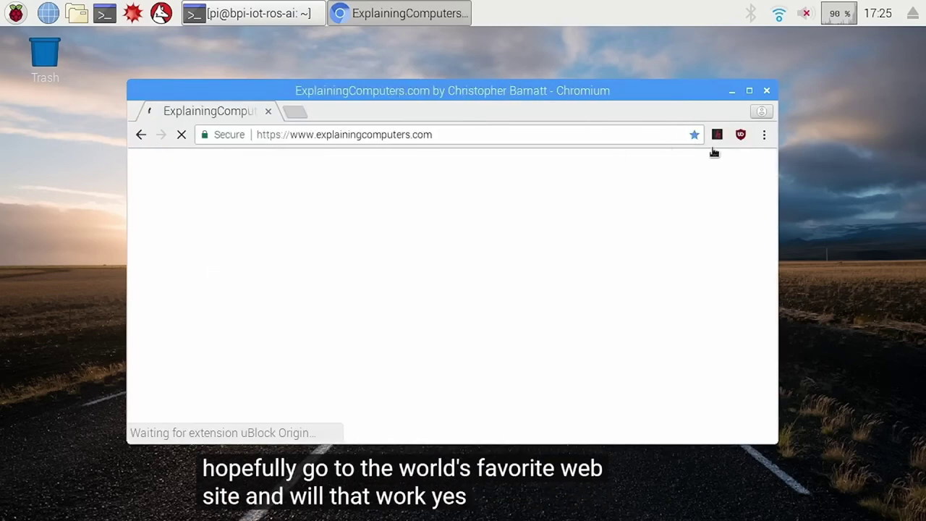
click(749, 91)
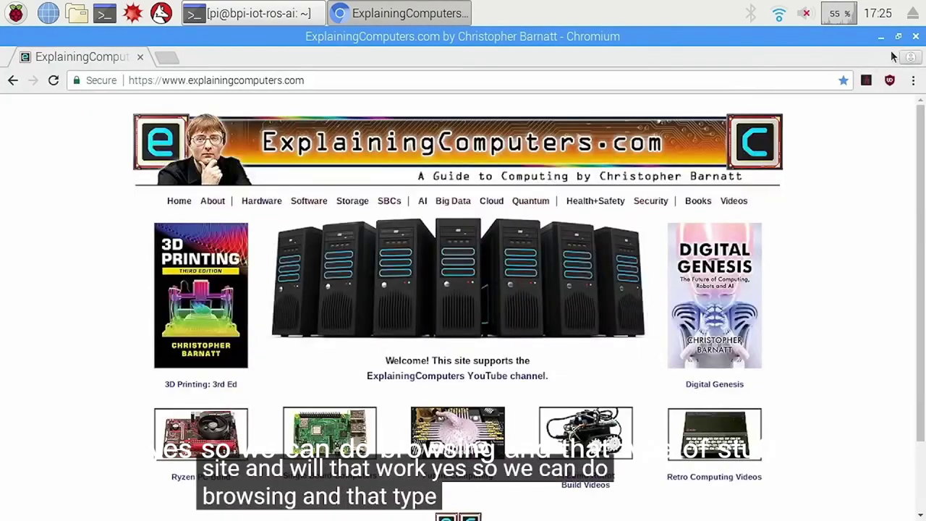
click(915, 37)
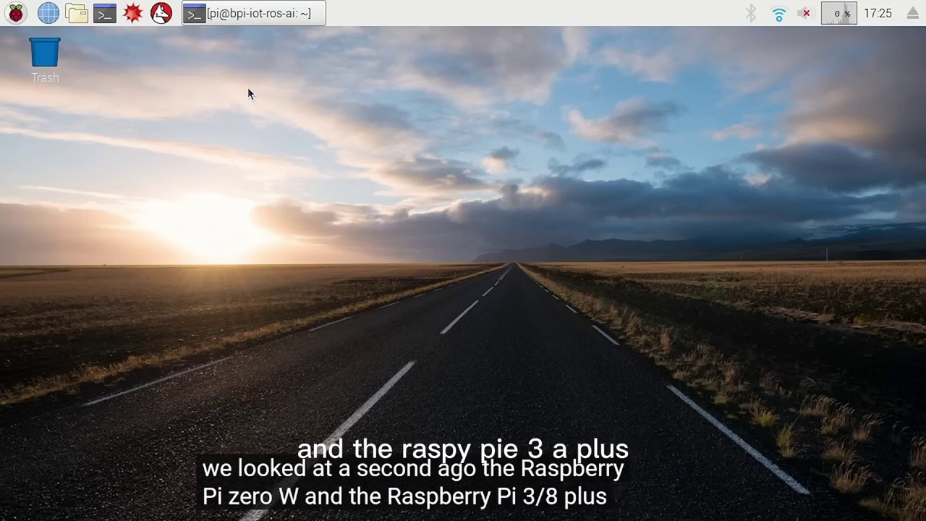
- Restore the minimised terminal and clear its display with the clear command
click(239, 13)
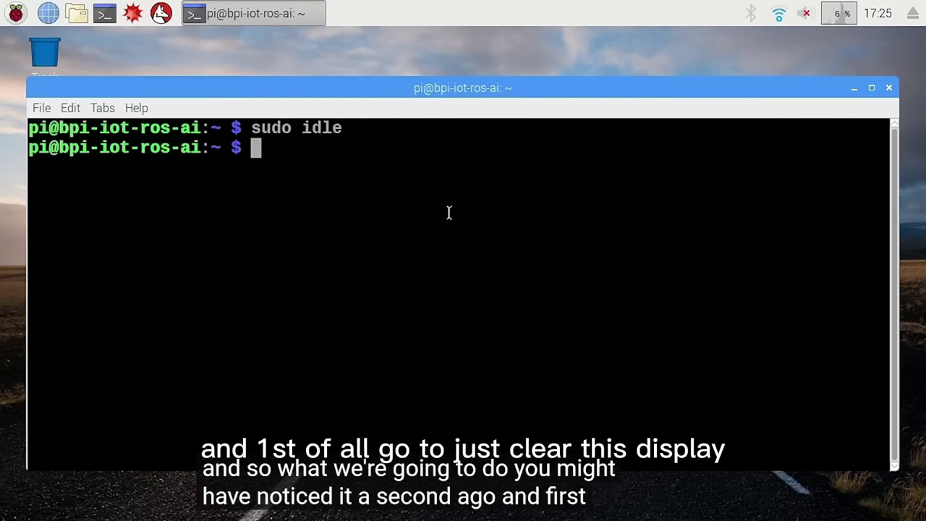
text(clear)
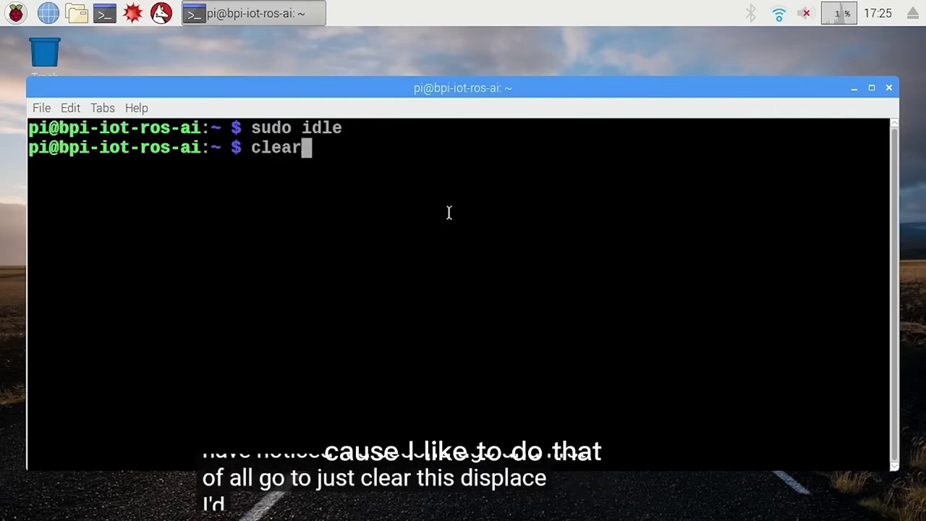
key(Return)
- Run the earlier command sysbench --test=cpu --cpu-max-prime=10000 --num-threads=4 run and move the terminal window slightly higher on the desktop
key(Up)
key(Up)
key(Up)
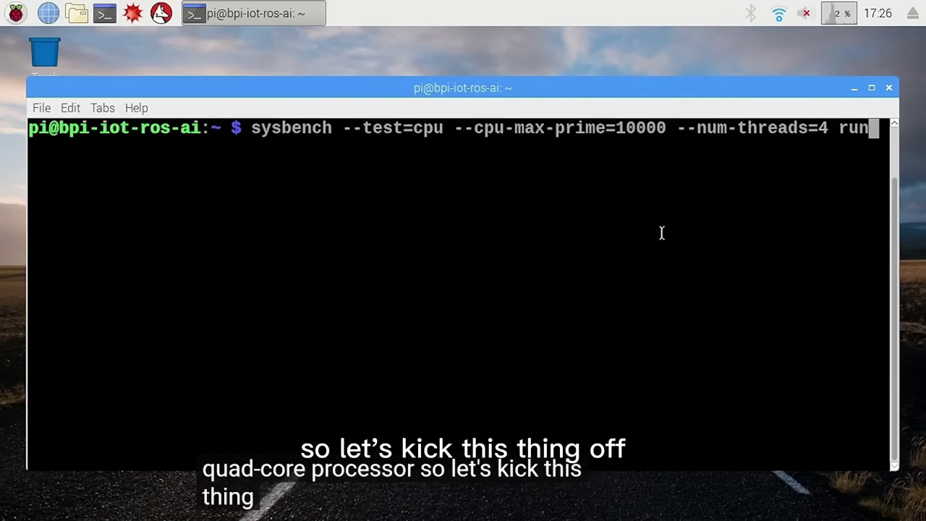
key(Return)
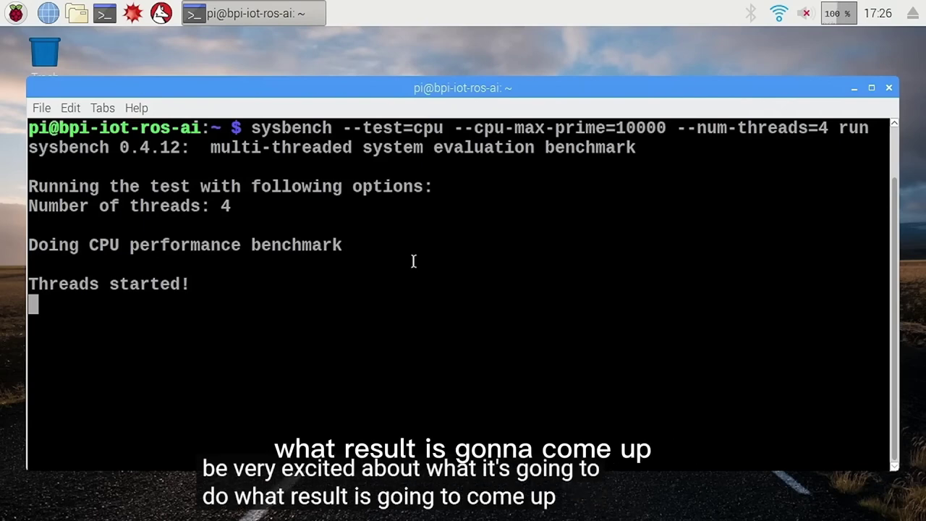
drag(341, 87, 340, 56)
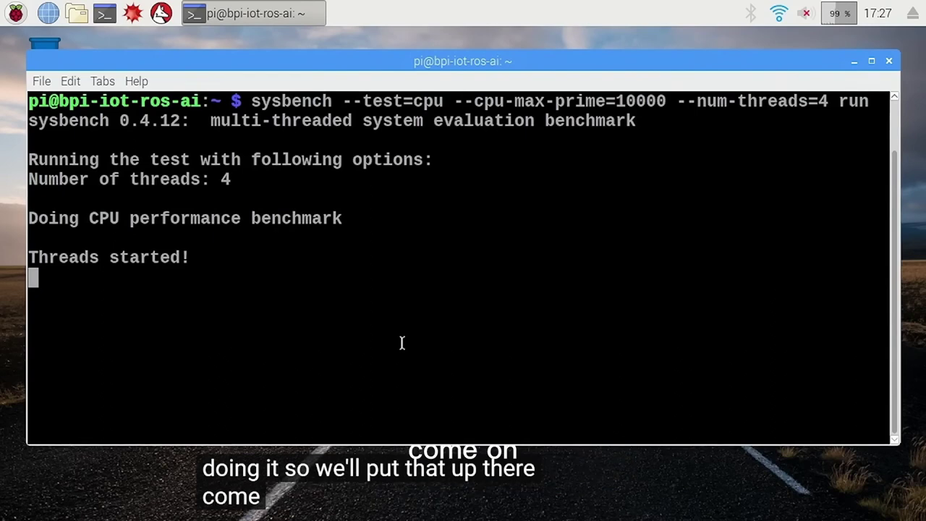